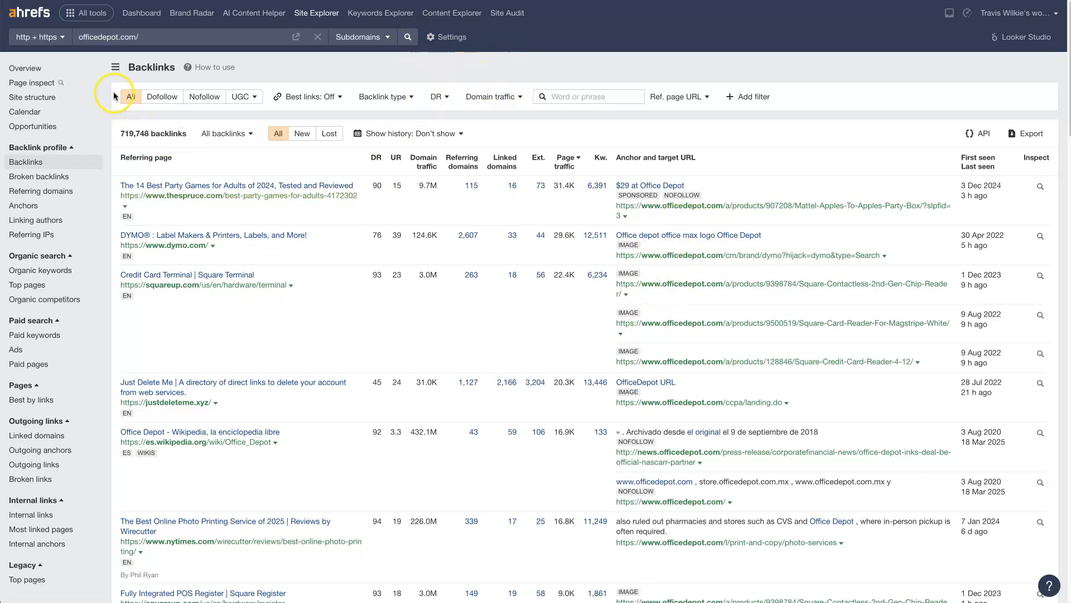
# Check the backlink total in the officedepot.com overview, and open the full Backlinks report.
pyautogui.click(42, 66)
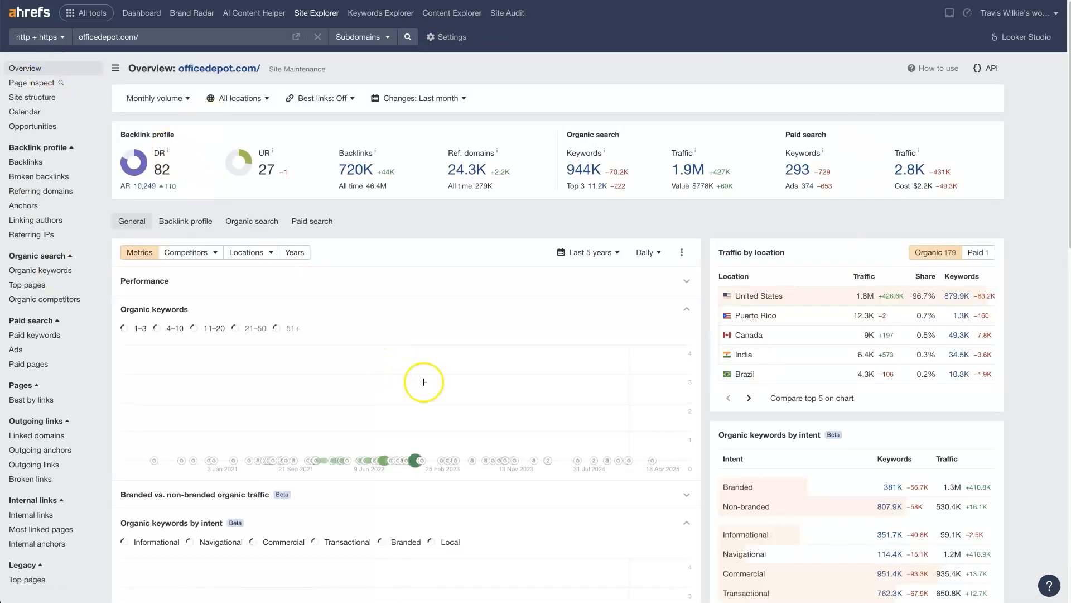
pyautogui.click(355, 173)
pyautogui.click(24, 163)
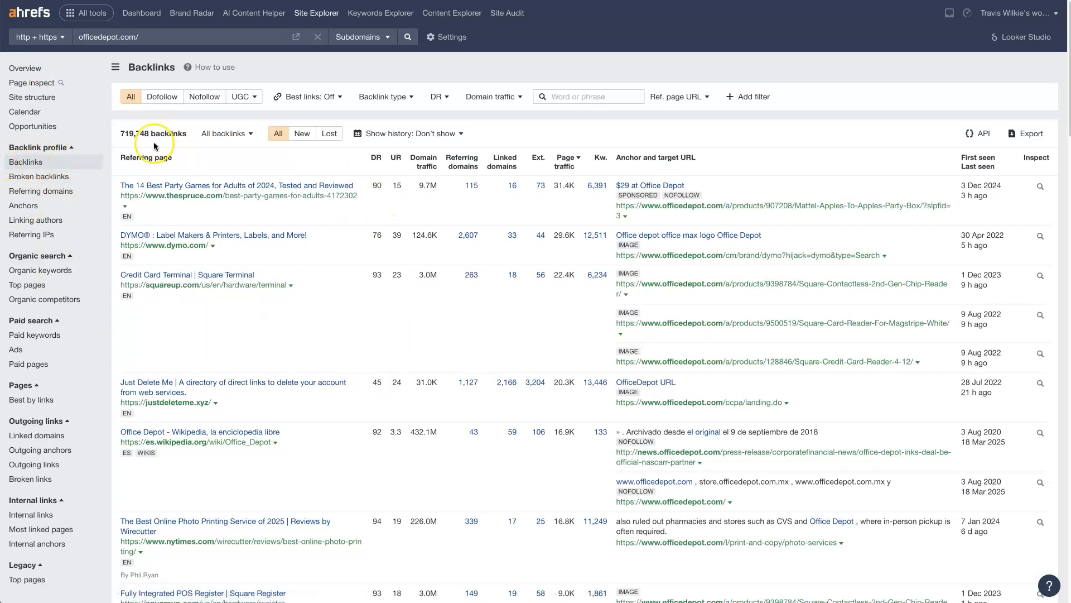
# Review the total backlink count and look through the first page of unfiltered backlinks.
pyautogui.moveTo(121, 134); pyautogui.dragTo(156, 134)
pyautogui.scroll(-9, 512, 304)
pyautogui.scroll(-15, 512, 304)
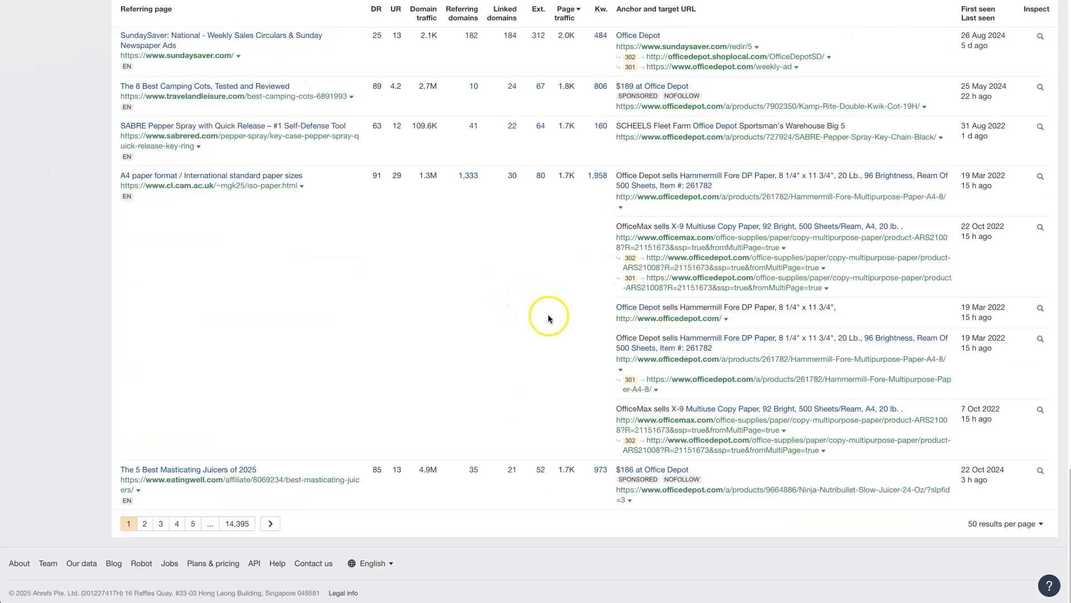
pyautogui.scroll(20, 530, 328)
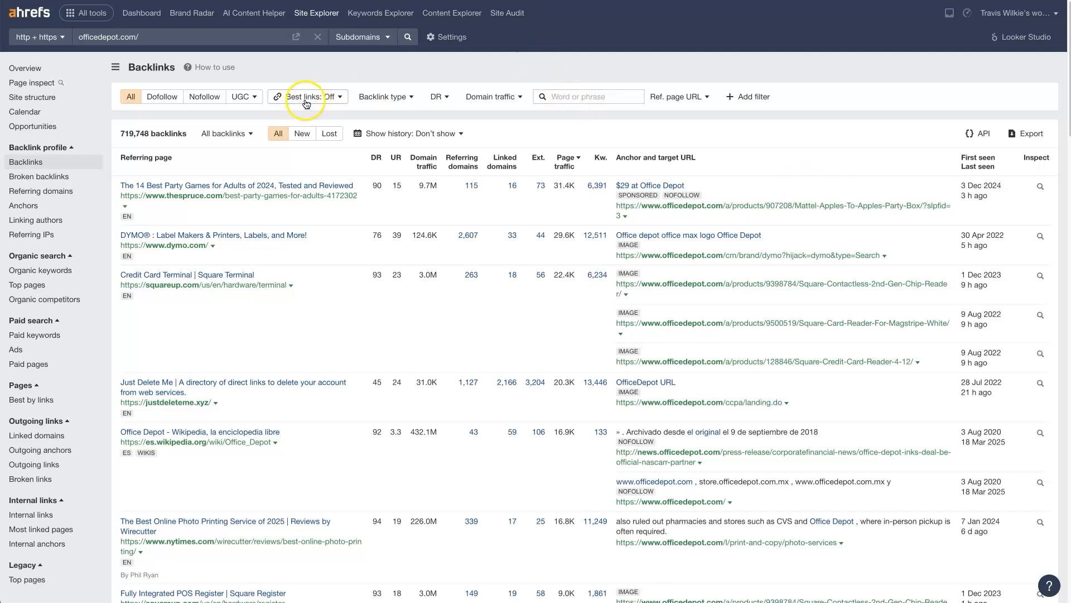
# Filter the backlinks to show best links only, and check the filtered backlink count.
pyautogui.click(338, 102)
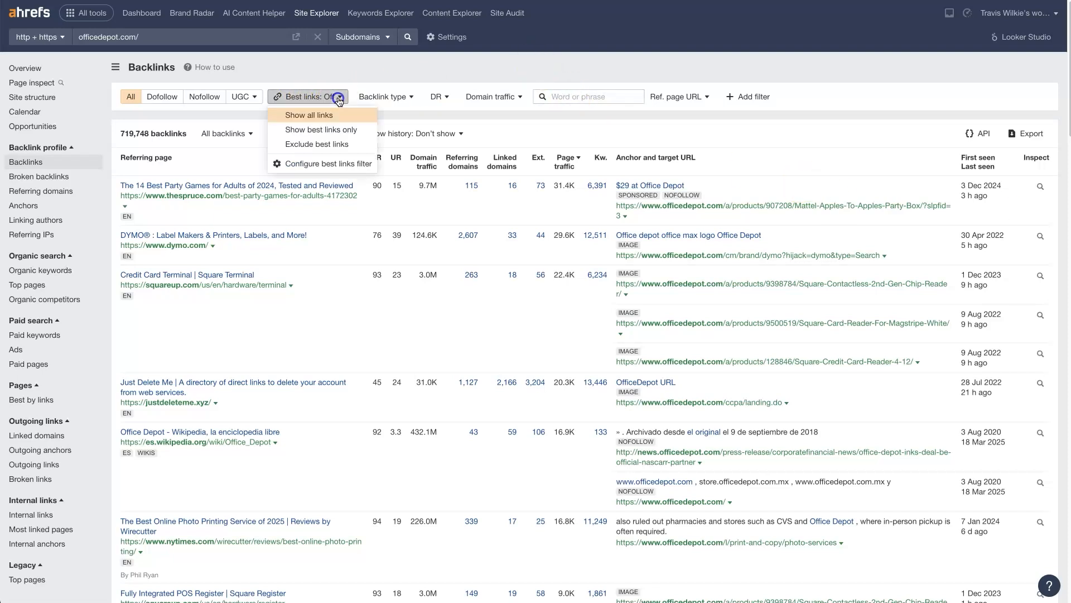
pyautogui.click(338, 131)
pyautogui.click(148, 126)
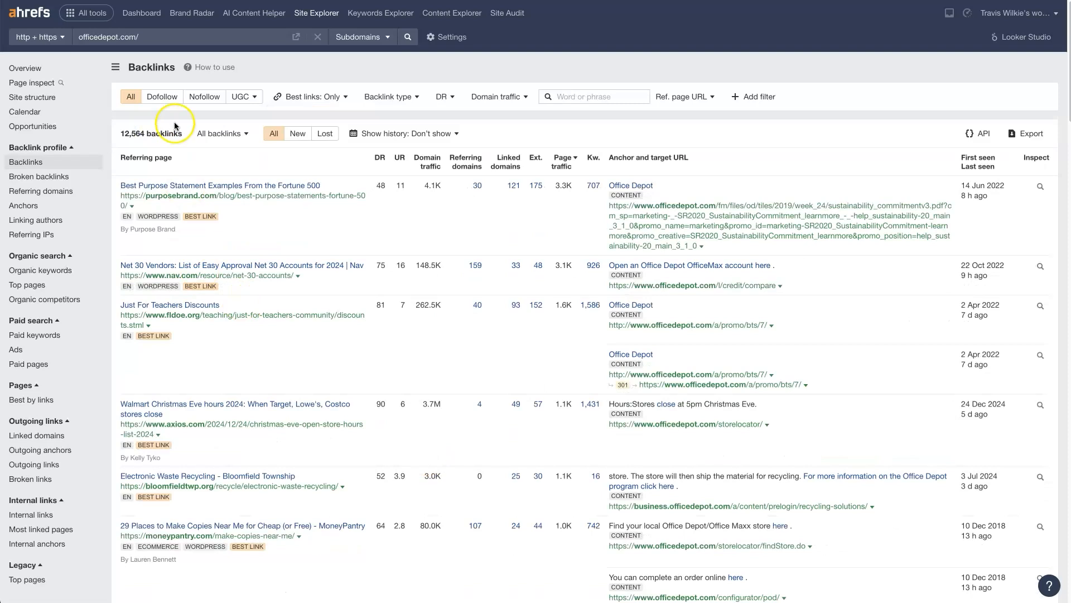
pyautogui.moveTo(121, 133); pyautogui.dragTo(144, 134)
pyautogui.click(490, 65)
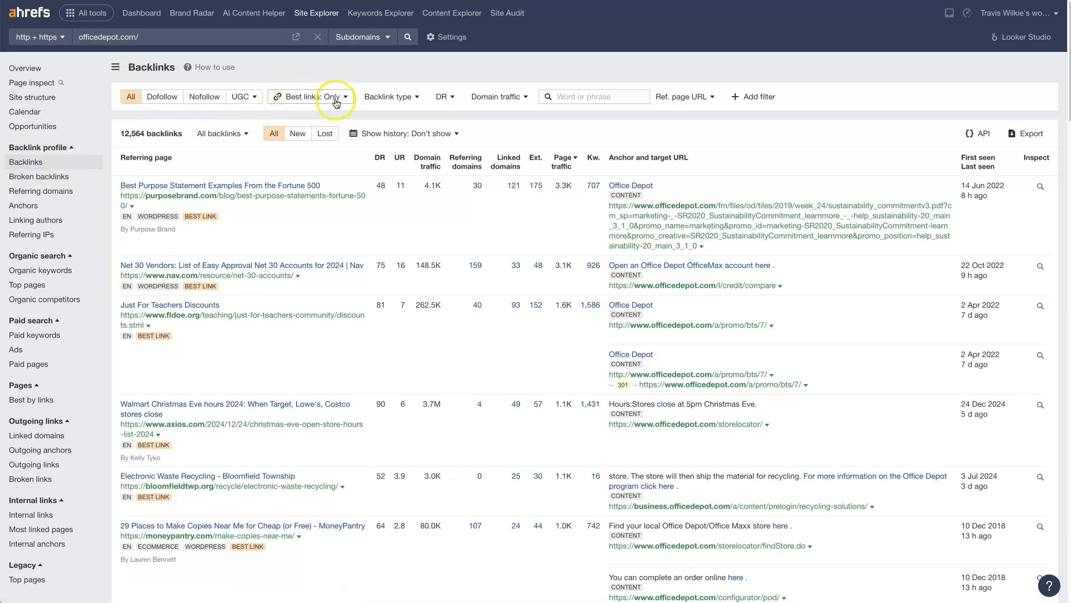
# View the export options for the best links without exporting, and examine the referring pages in the filtered list.
pyautogui.click(1030, 134)
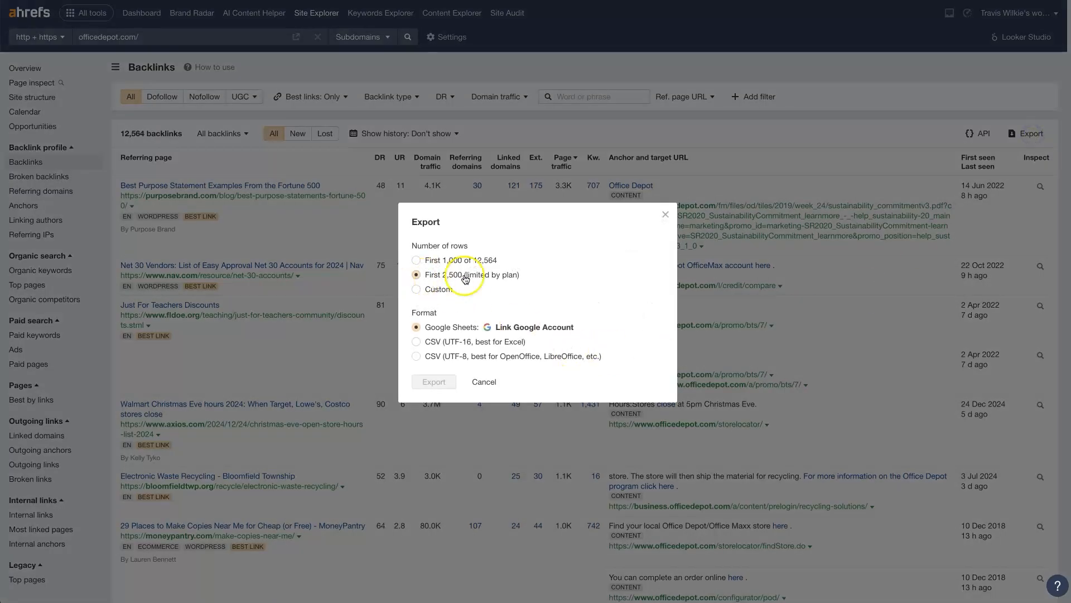
pyautogui.click(666, 215)
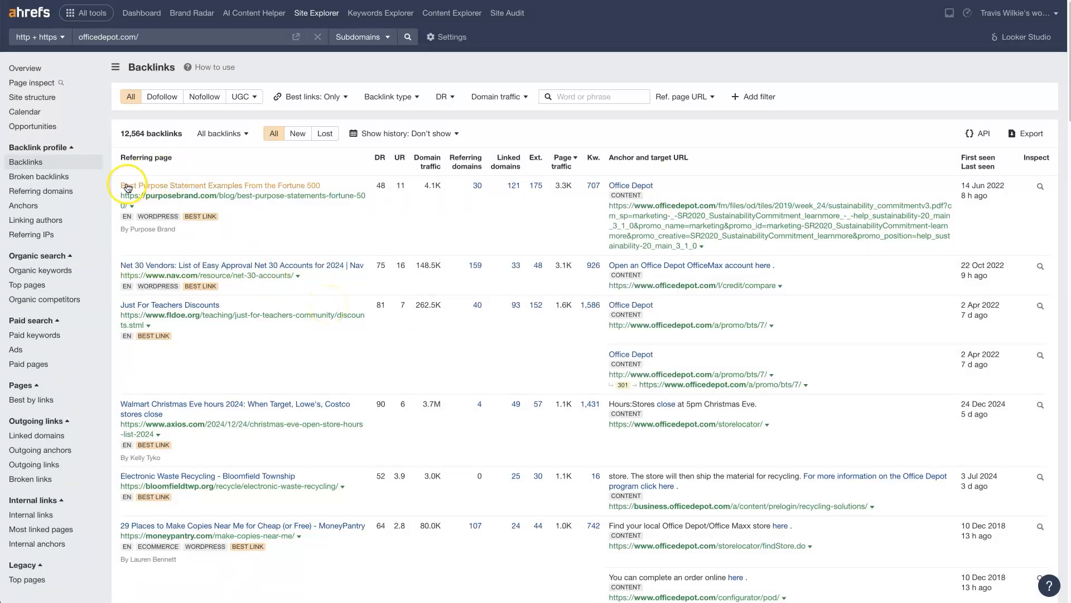
pyautogui.scroll(-1, 212, 318)
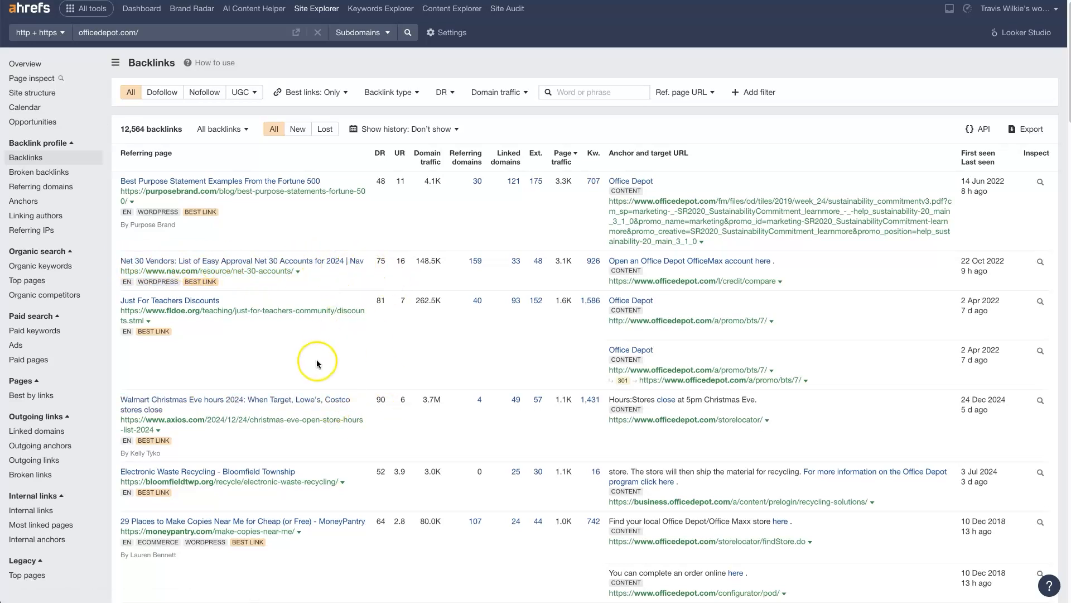
pyautogui.scroll(-1, 313, 374)
pyautogui.scroll(-1, 316, 384)
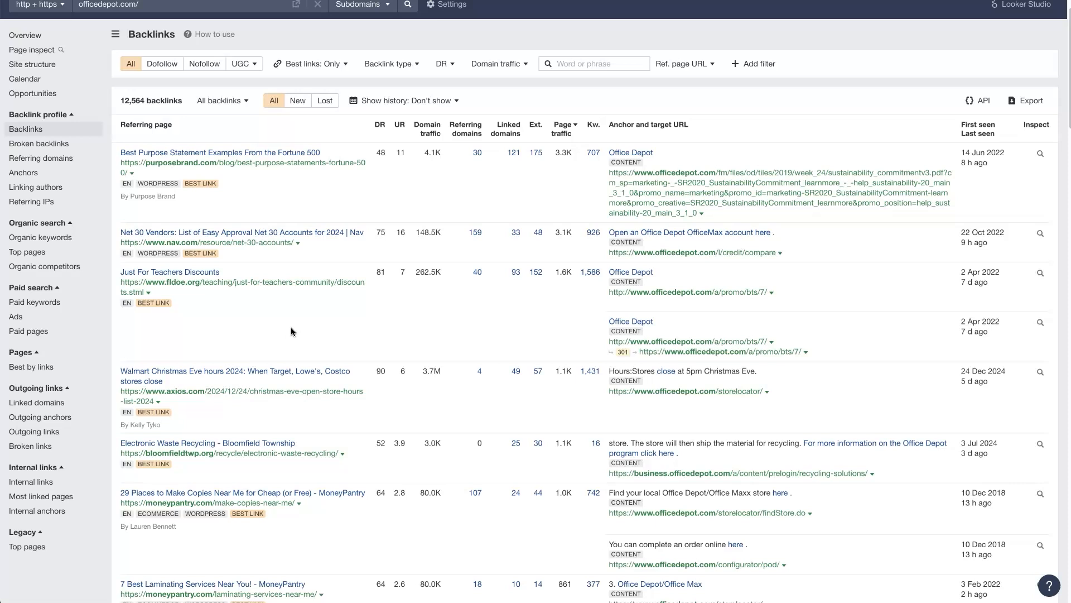
pyautogui.scroll(-5, 290, 332)
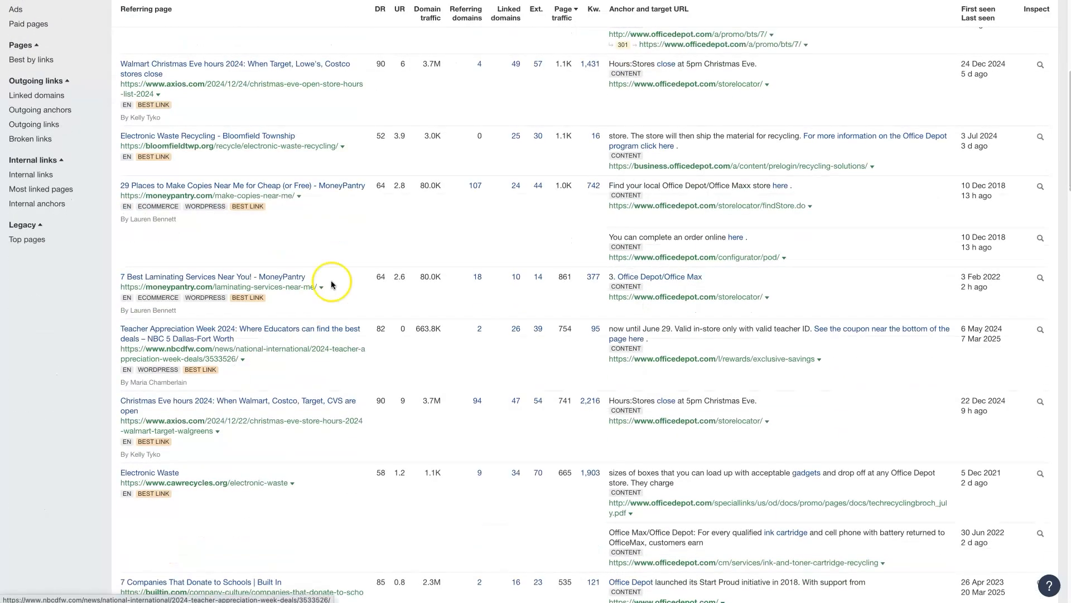
pyautogui.scroll(-1, 433, 316)
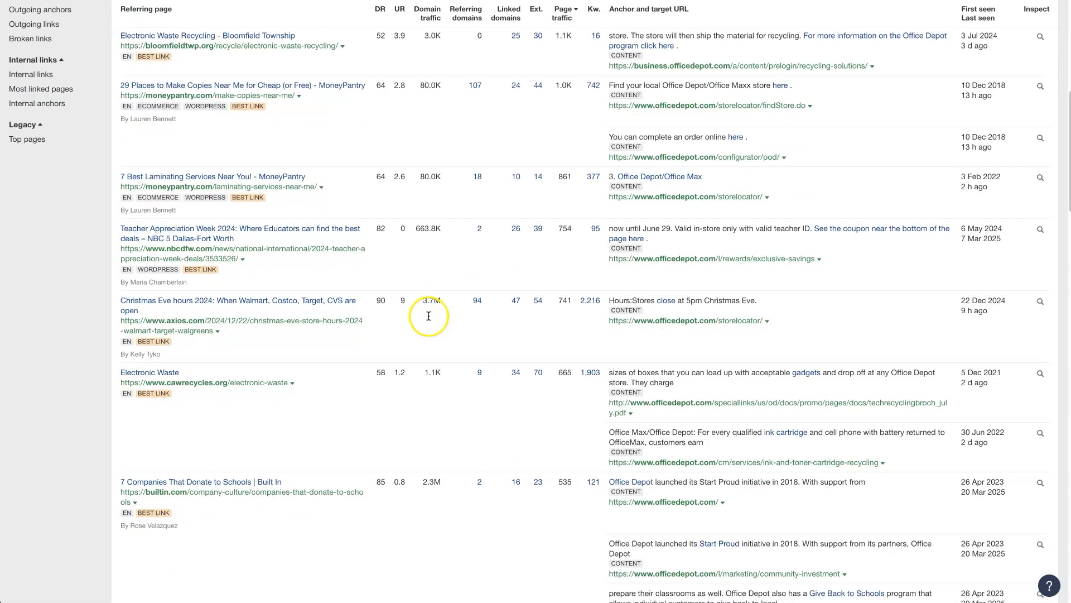
pyautogui.scroll(7, 403, 323)
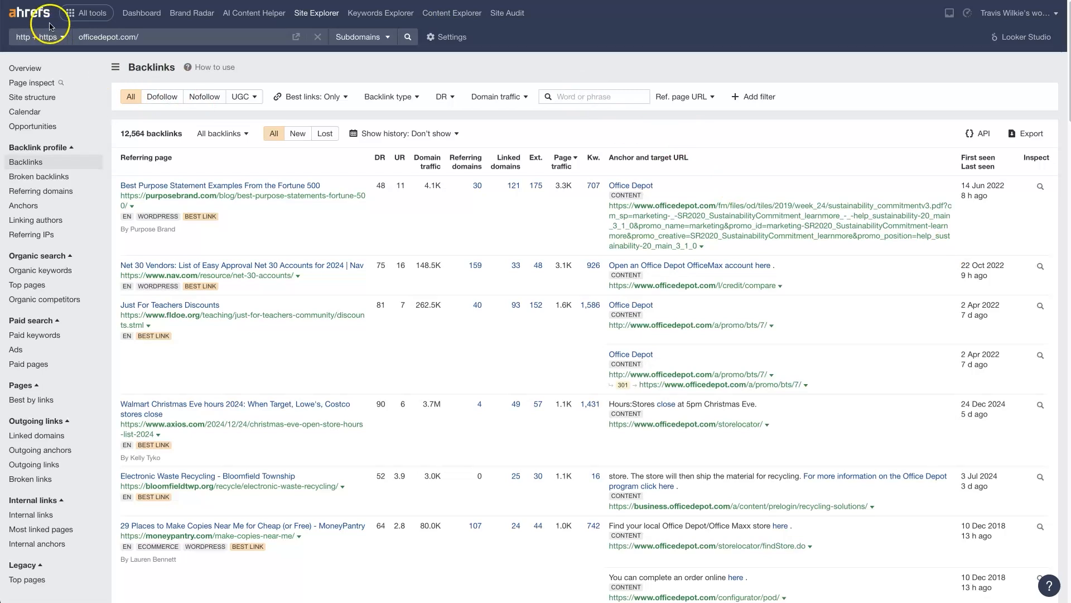
# Reset the best links filter to show all links, and refresh the results.
pyautogui.click(311, 94)
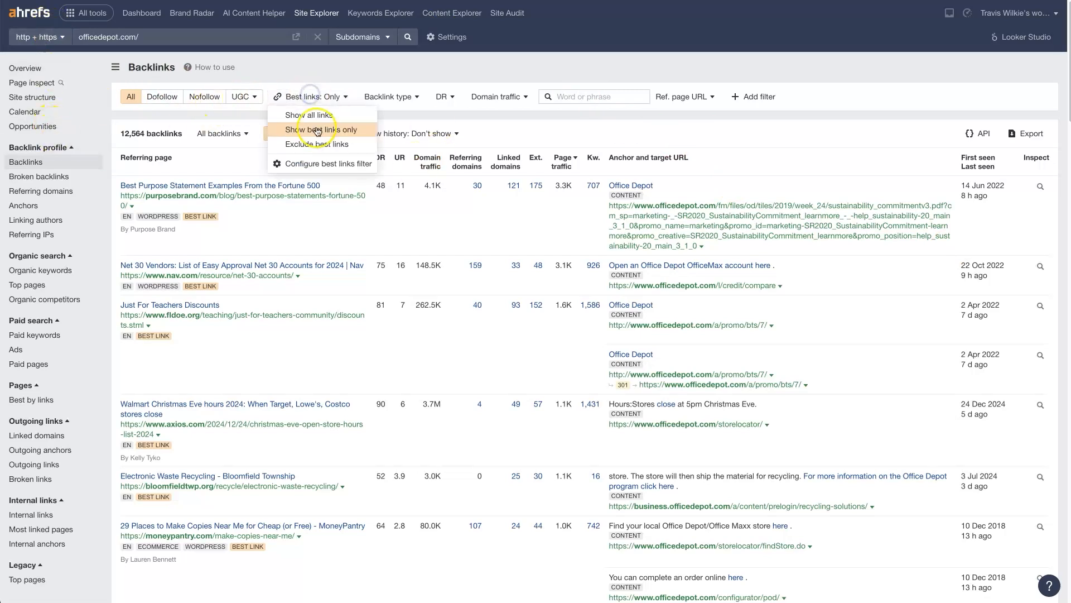
pyautogui.click(315, 115)
pyautogui.click(152, 124)
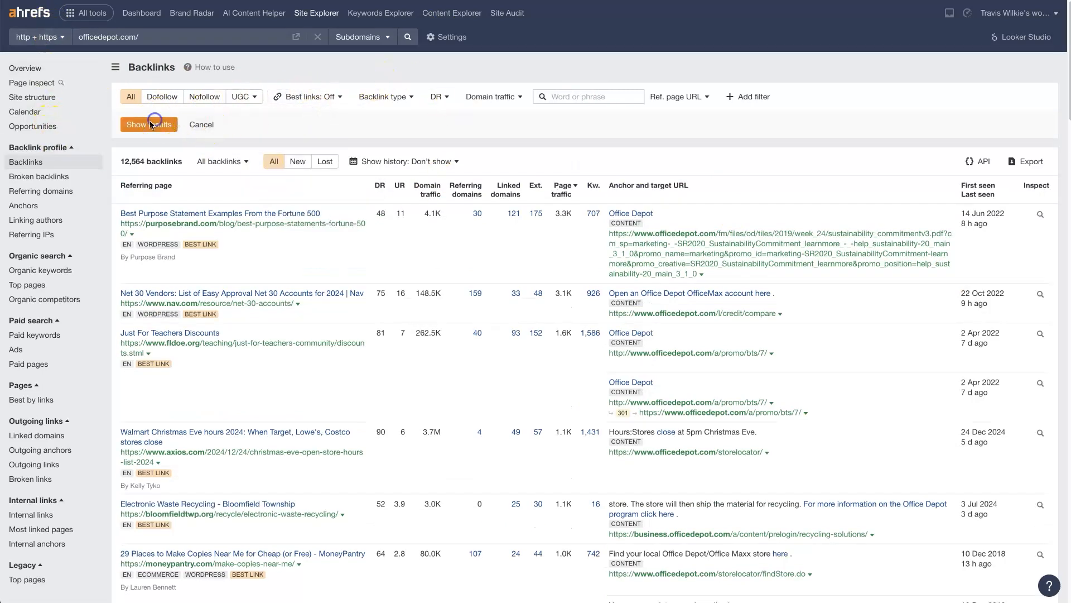
# Filter the backlinks to dofollow links only, and check the filtered backlink count.
pyautogui.click(175, 98)
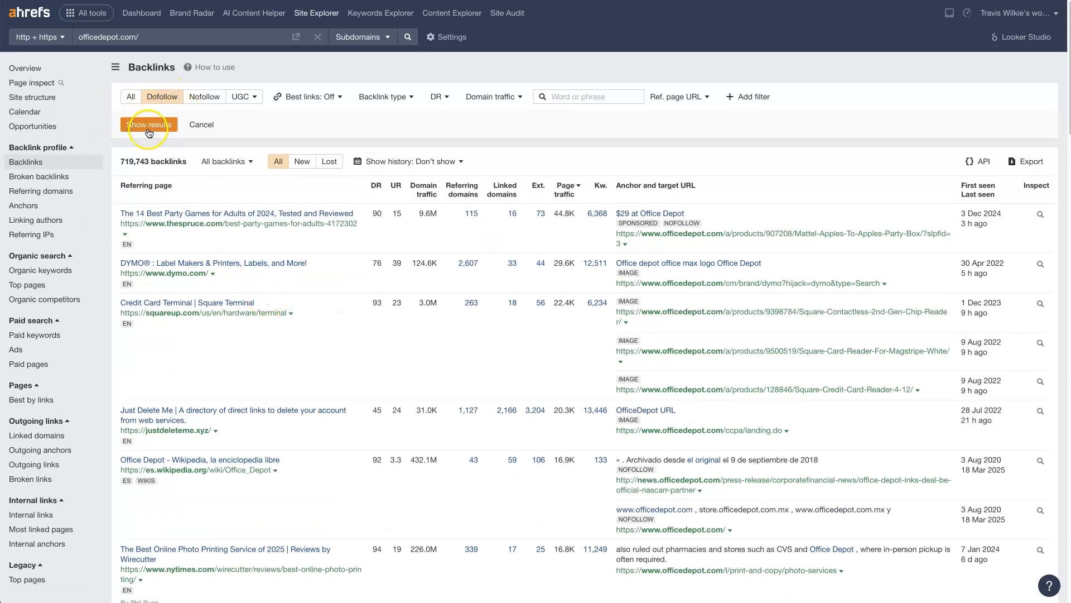
pyautogui.click(149, 125)
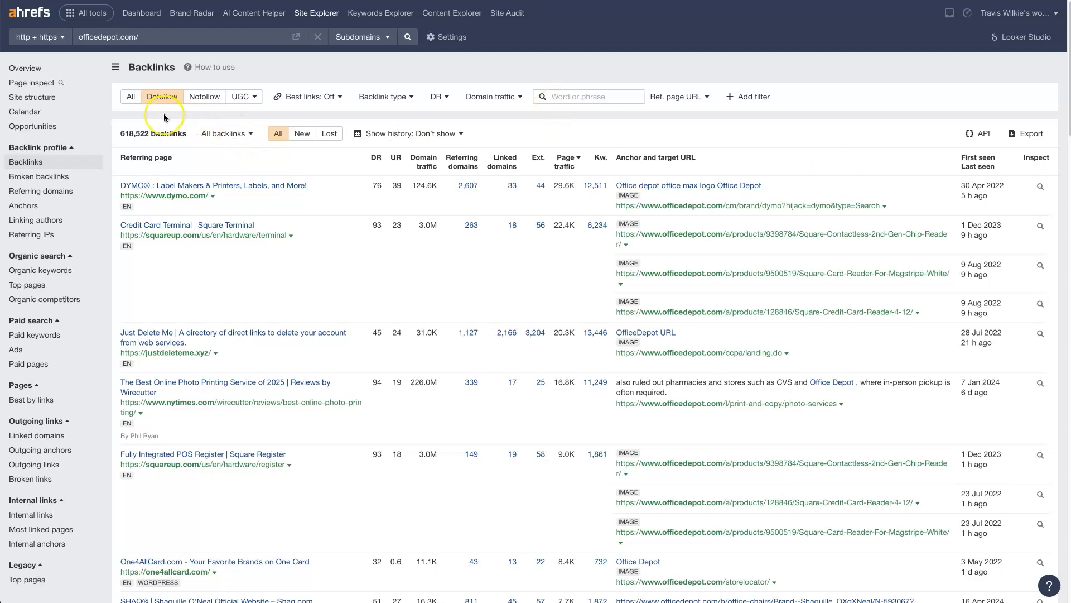
pyautogui.moveTo(119, 135); pyautogui.dragTo(139, 134)
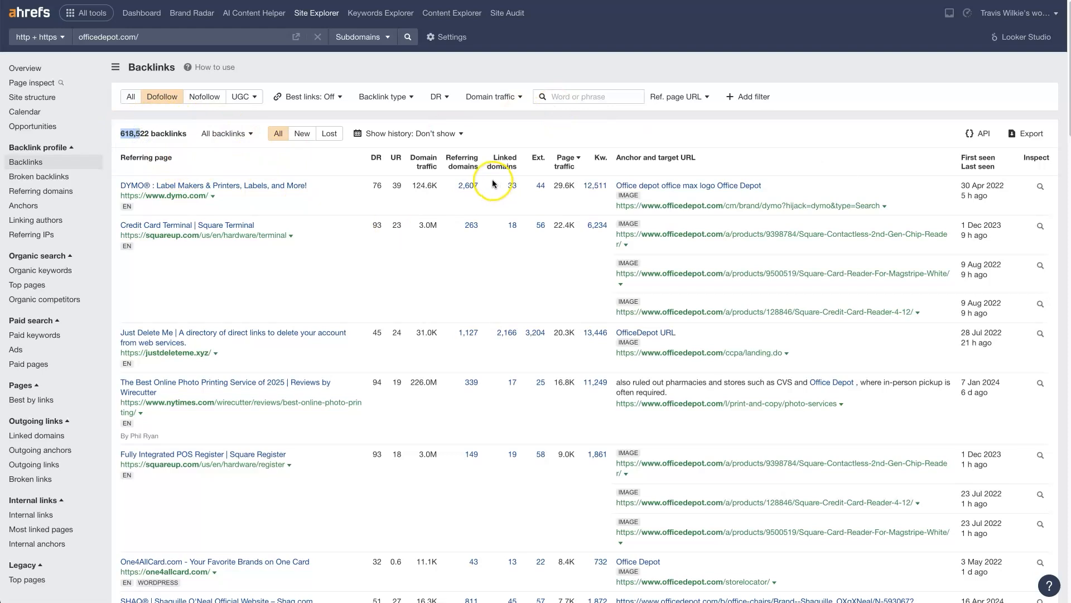
# Restrict the dofollow backlinks to a domain rating (DR) from 50 upward, and check the filtered backlink count.
pyautogui.click(439, 99)
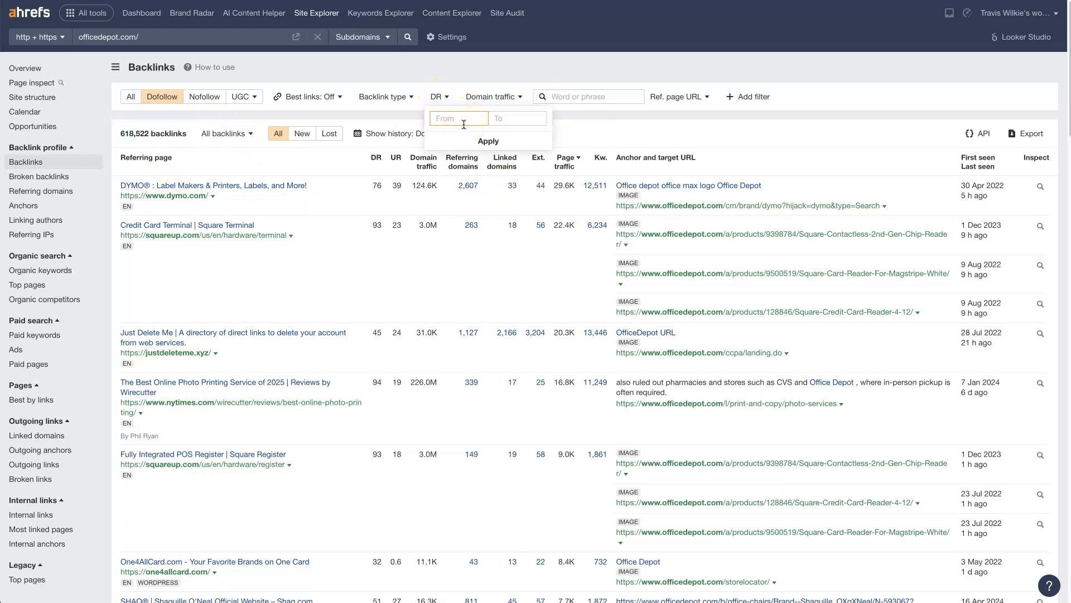
pyautogui.write('50')
pyautogui.click(523, 120)
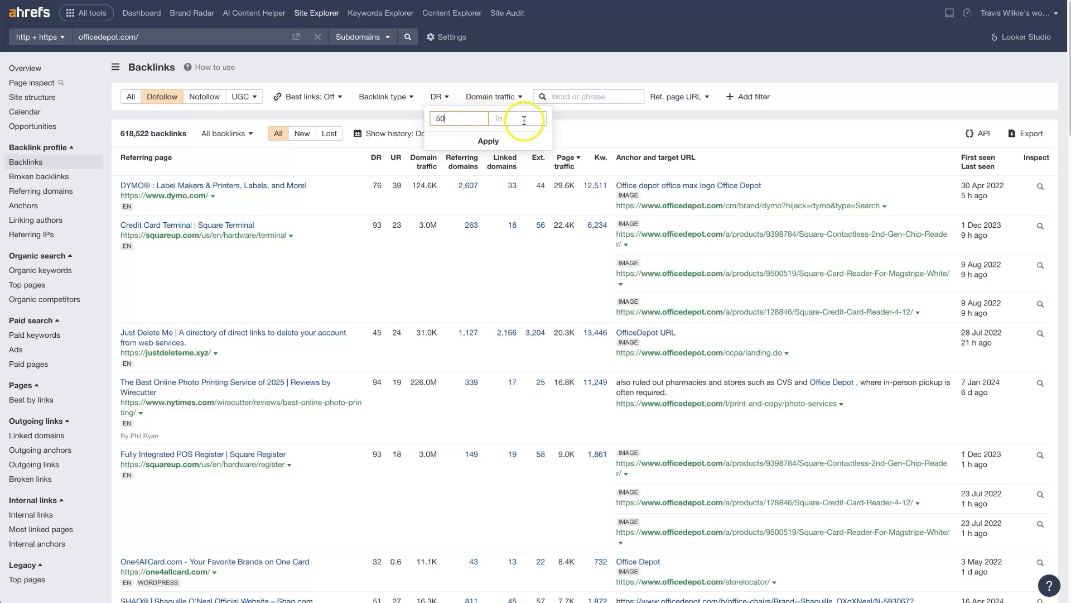
pyautogui.click(500, 139)
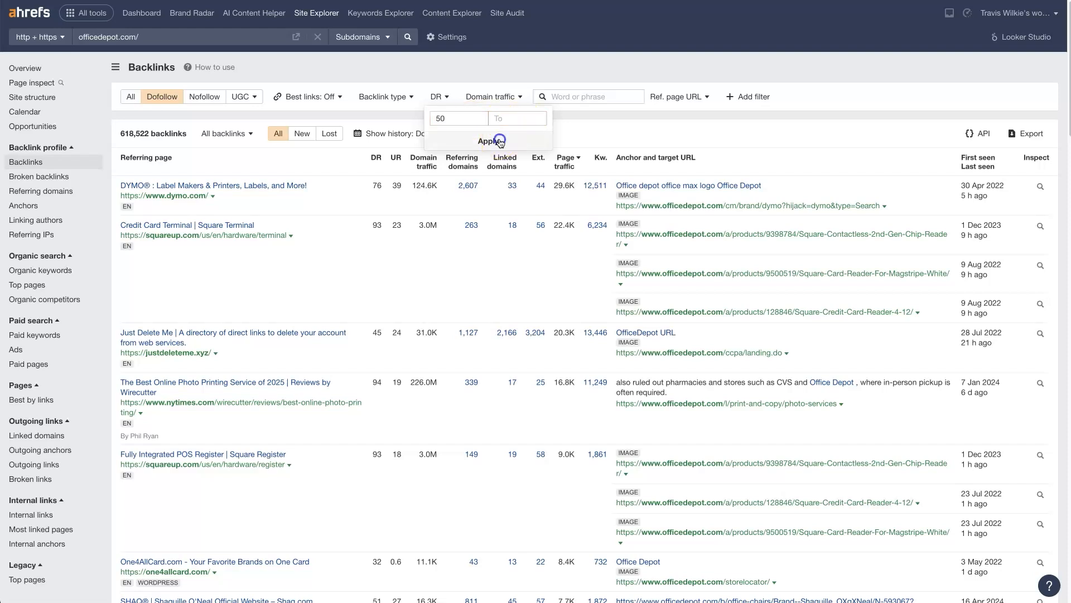
pyautogui.click(149, 125)
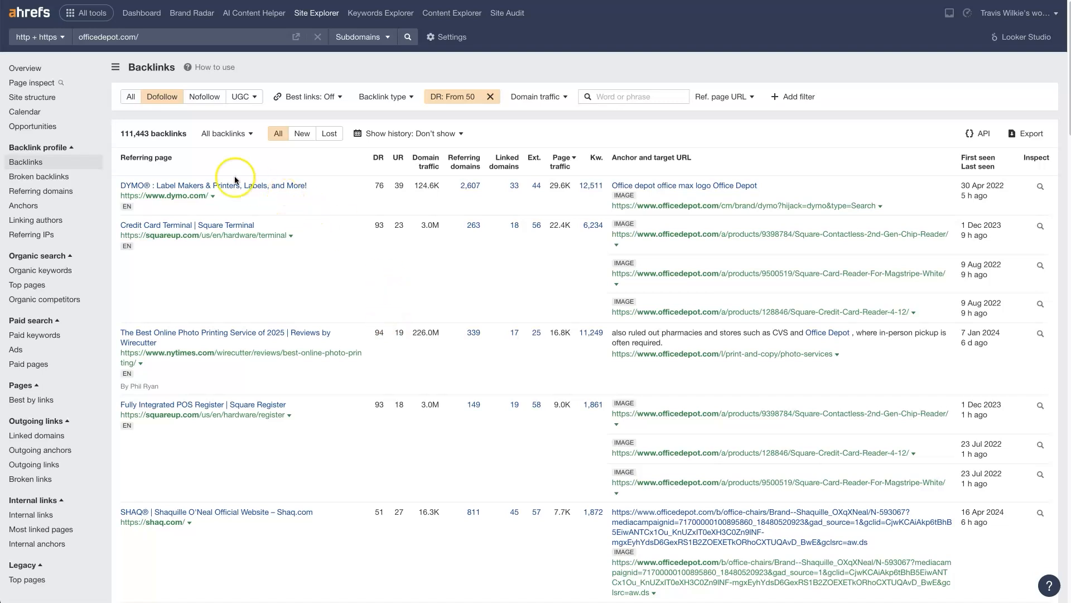
pyautogui.moveTo(189, 139); pyautogui.dragTo(119, 134)
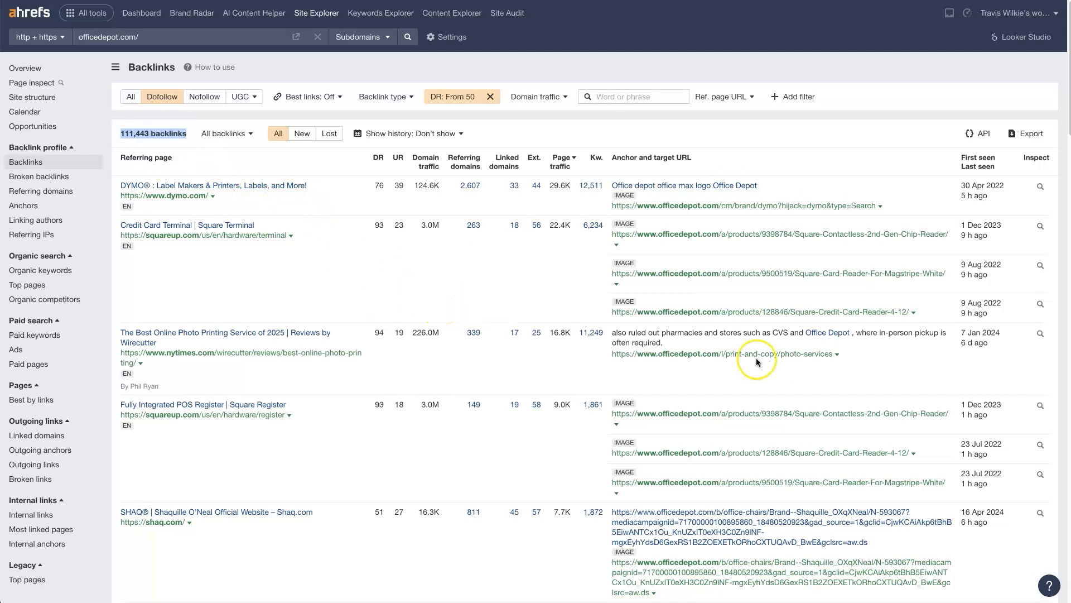
pyautogui.click(905, 67)
# Check the export option for the dofollow DR 50+ backlinks without exporting, and examine the referring pages and anchors in the list.
pyautogui.click(1025, 133)
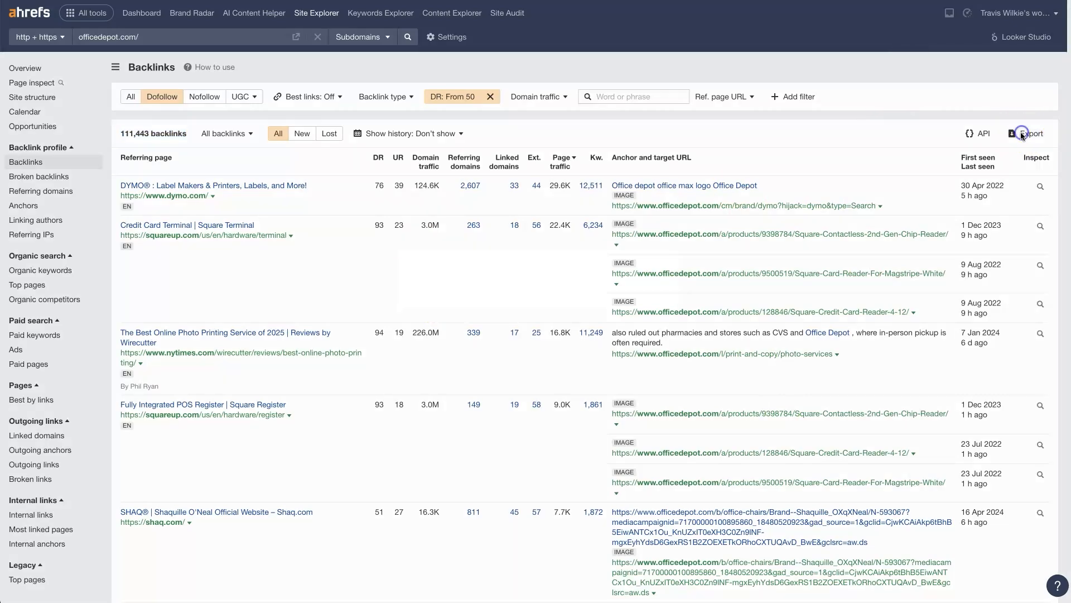
pyautogui.click(761, 42)
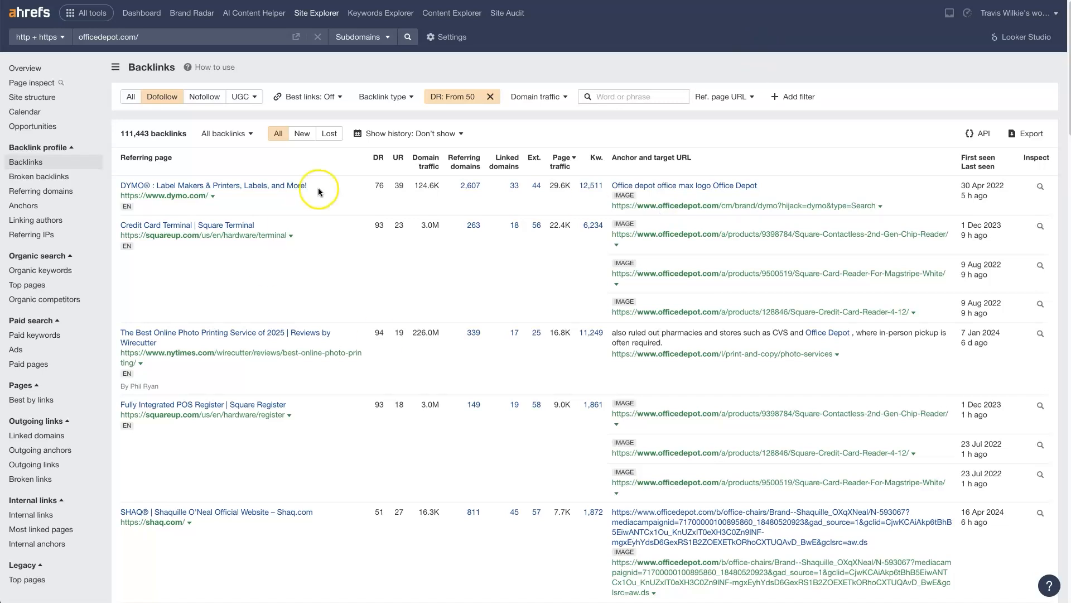
pyautogui.scroll(-2, 316, 386)
pyautogui.scroll(-3, 315, 389)
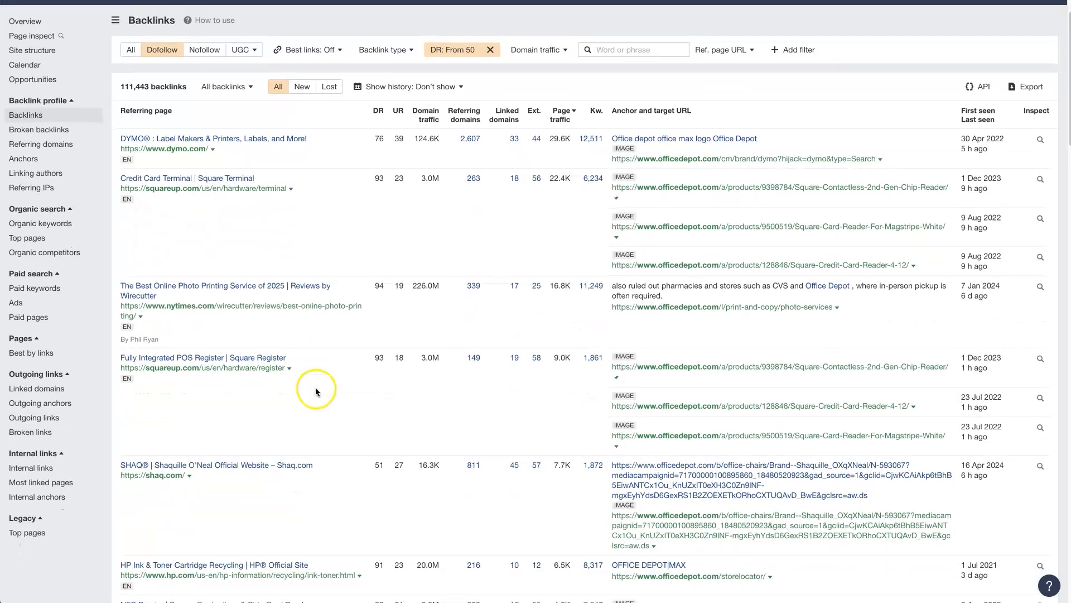
pyautogui.scroll(-1, 313, 388)
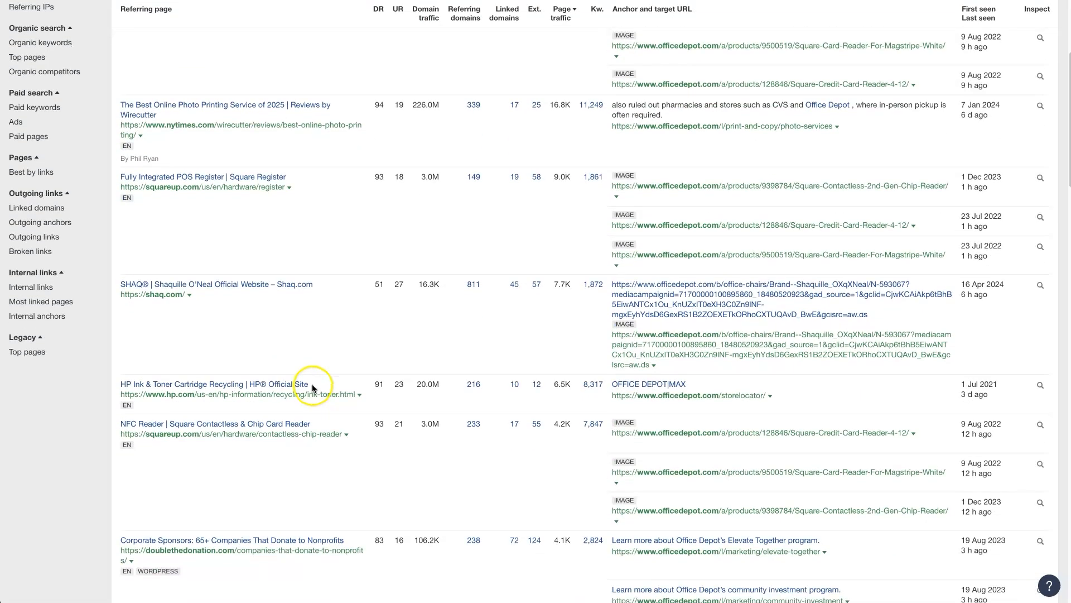
pyautogui.scroll(-1, 322, 358)
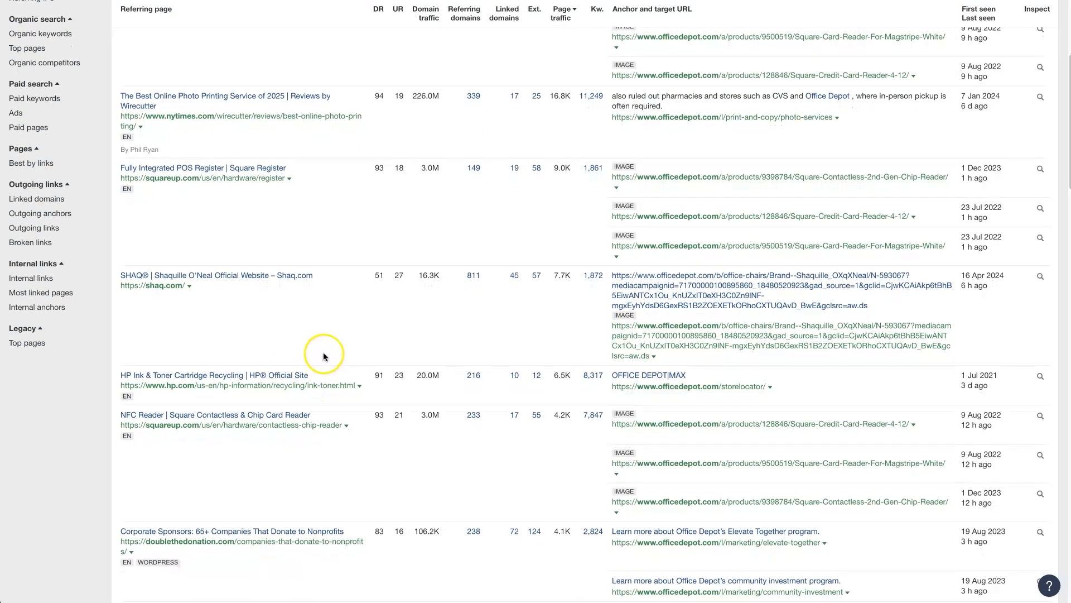
pyautogui.scroll(-6, 327, 357)
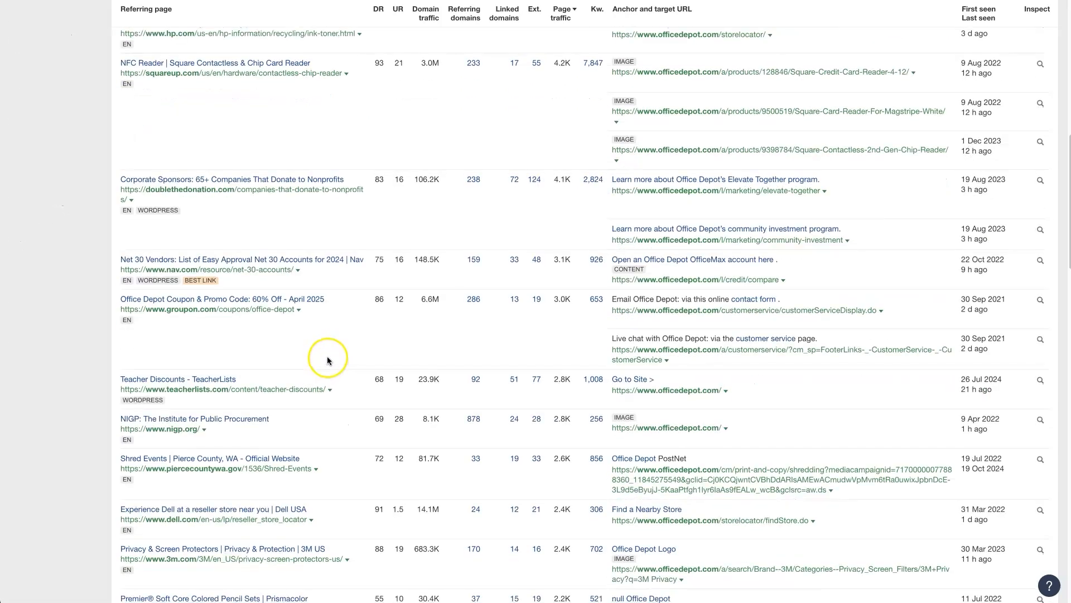
pyautogui.scroll(-3, 360, 384)
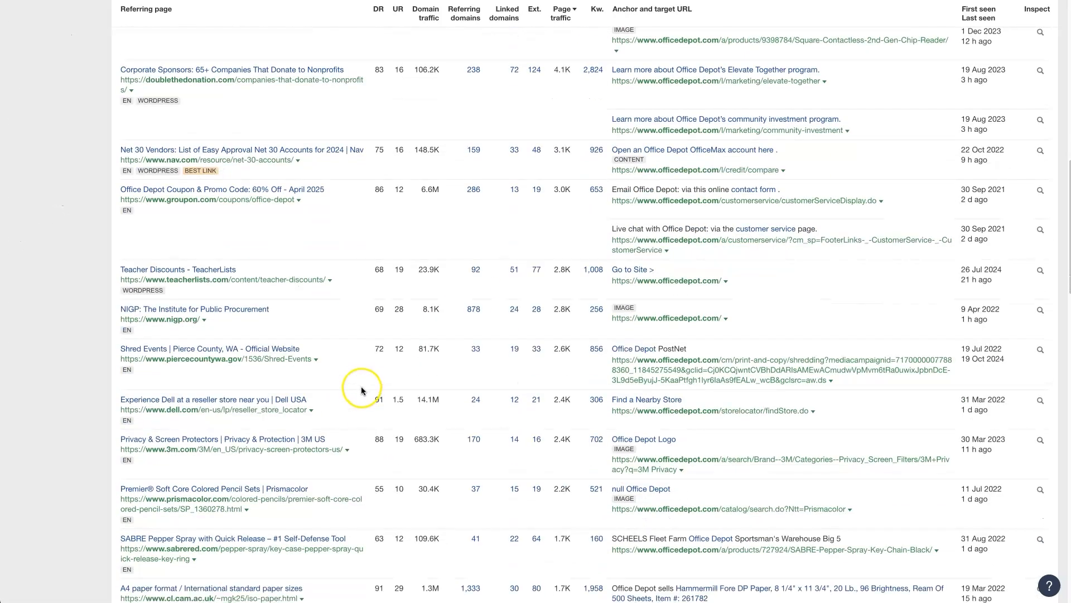
pyautogui.scroll(-1, 361, 386)
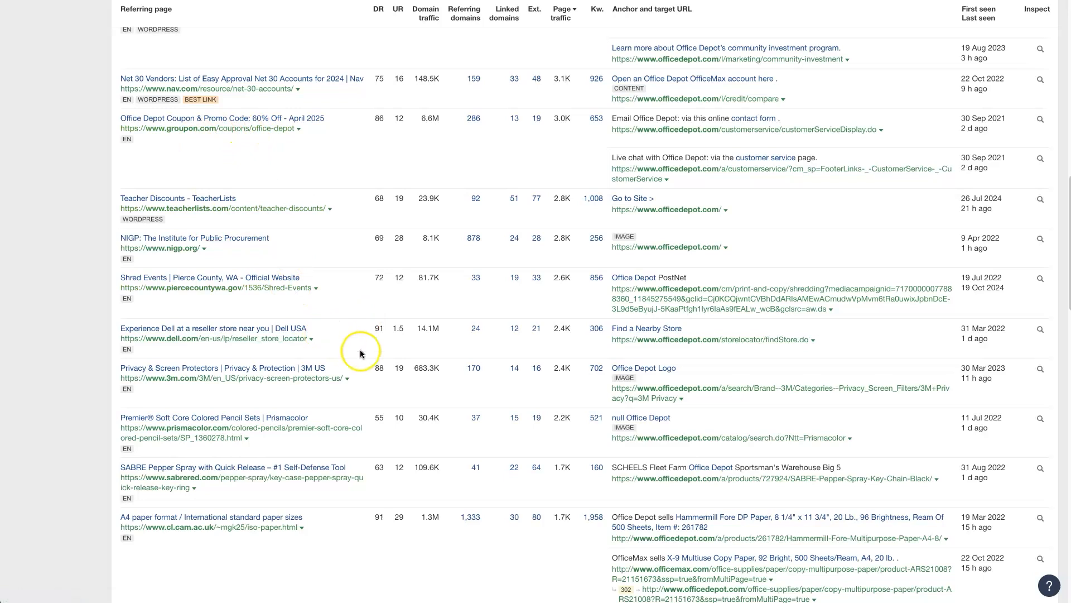
pyautogui.scroll(-4, 359, 355)
pyautogui.scroll(-3, 359, 357)
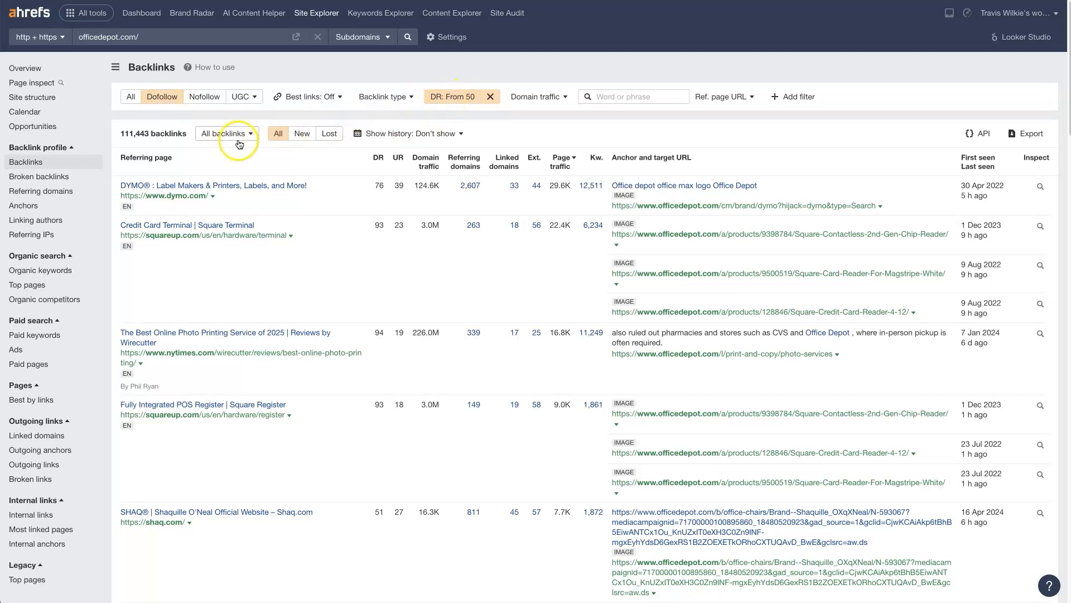
# Show only lost backlinks from the last month whose referring page status is Not found.
pyautogui.click(334, 137)
pyautogui.click(438, 134)
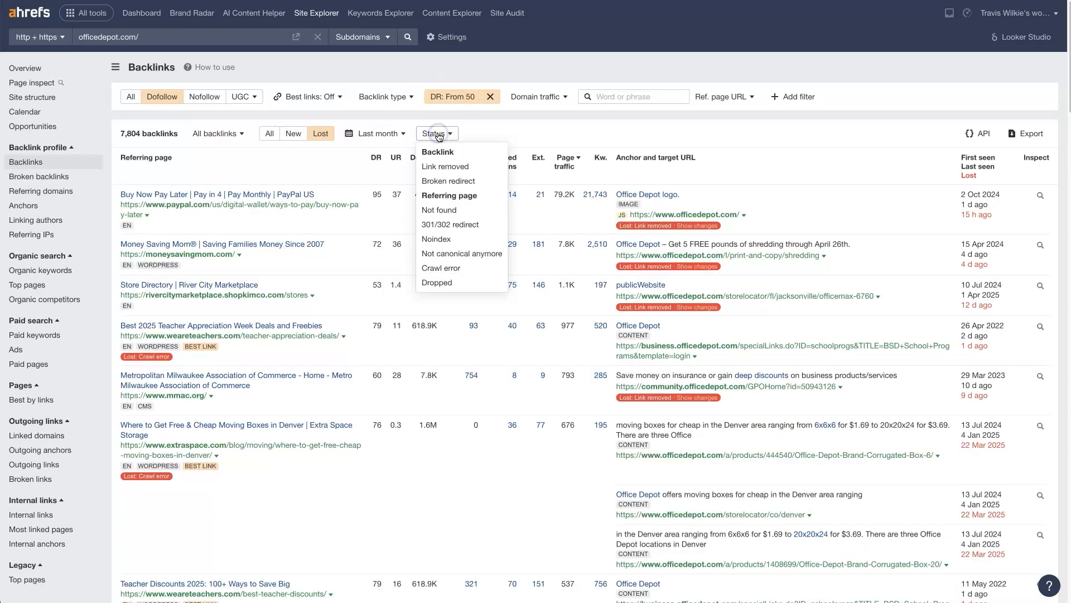
pyautogui.click(466, 211)
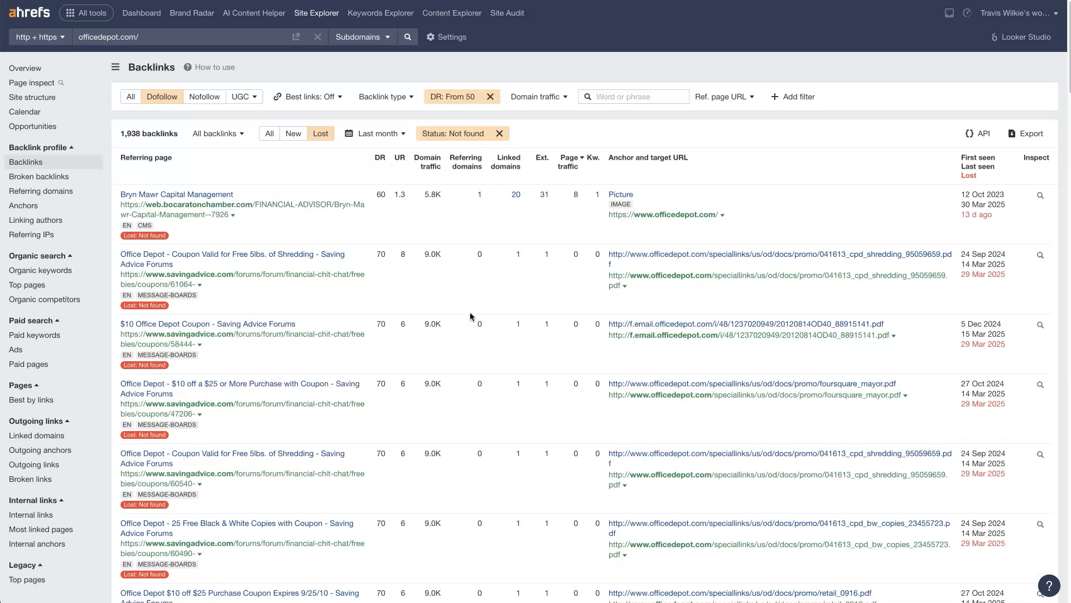
# Change the lost backlinks' referring page status filter to 301/302 redirect.
pyautogui.click(465, 134)
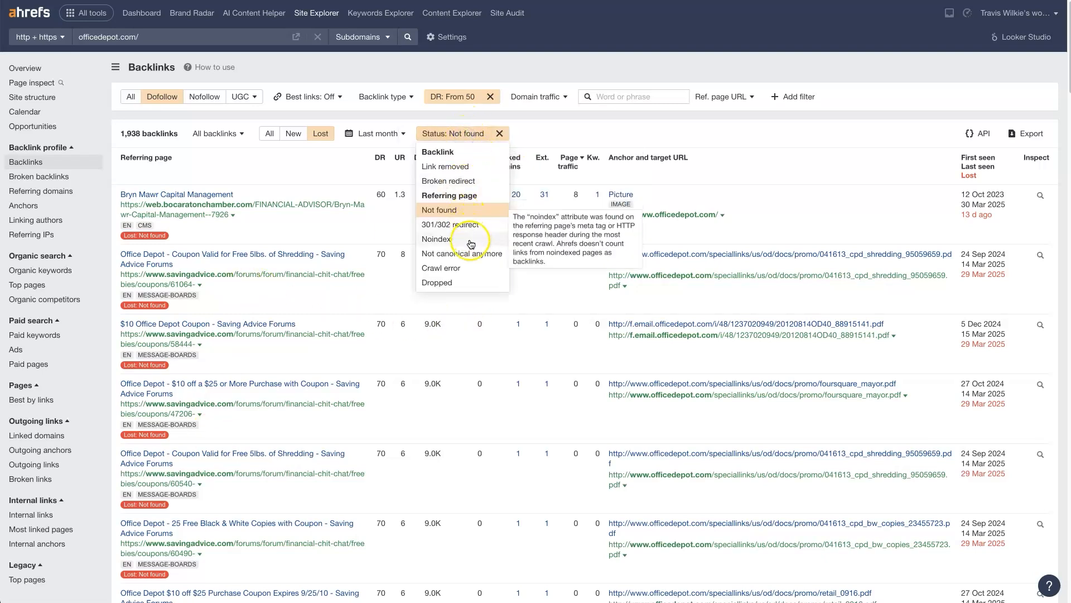
pyautogui.click(463, 225)
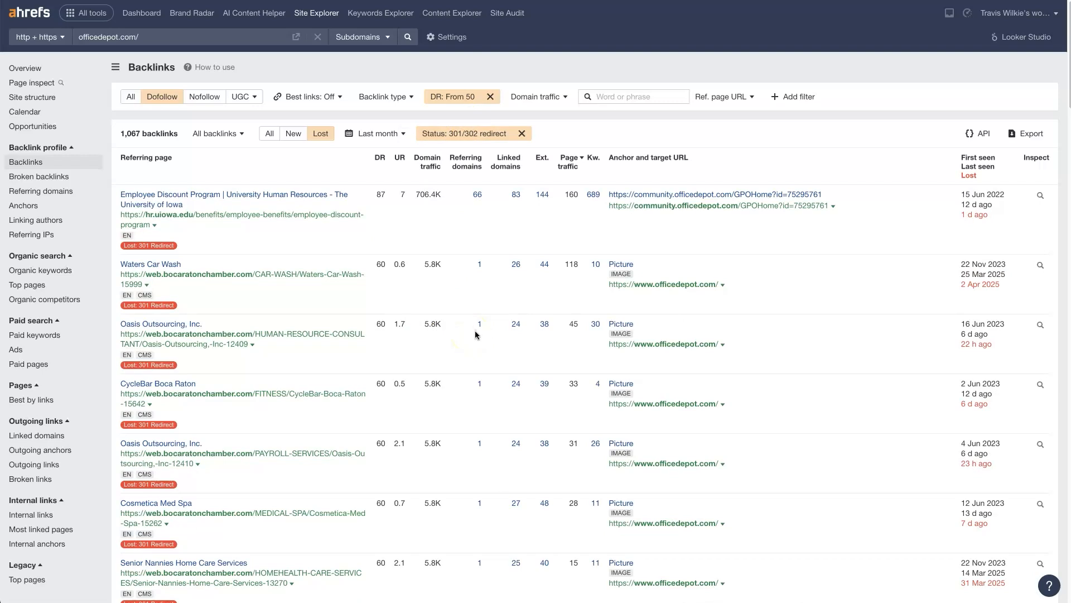
# Set the lost backlinks' status filter back to Not found, and examine the listed referring pages and their target URLs.
pyautogui.click(464, 132)
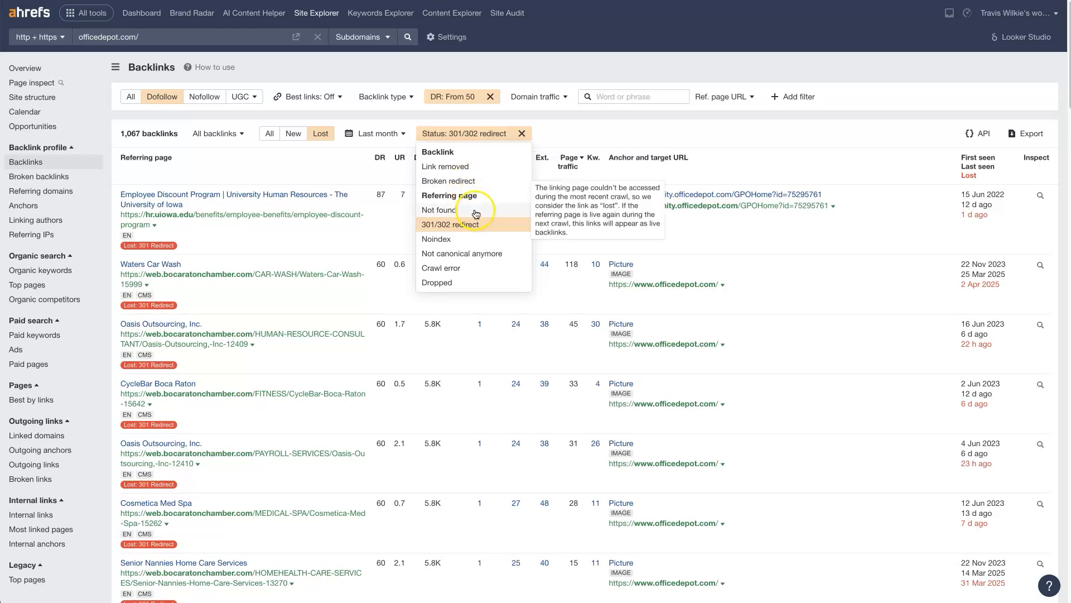
pyautogui.click(476, 213)
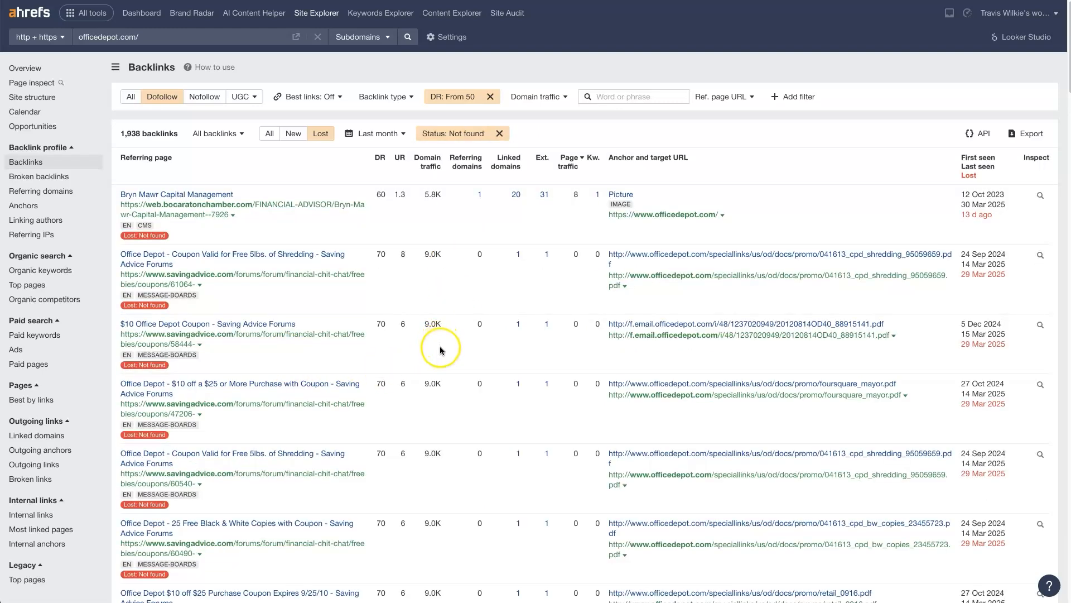
pyautogui.scroll(-1, 440, 346)
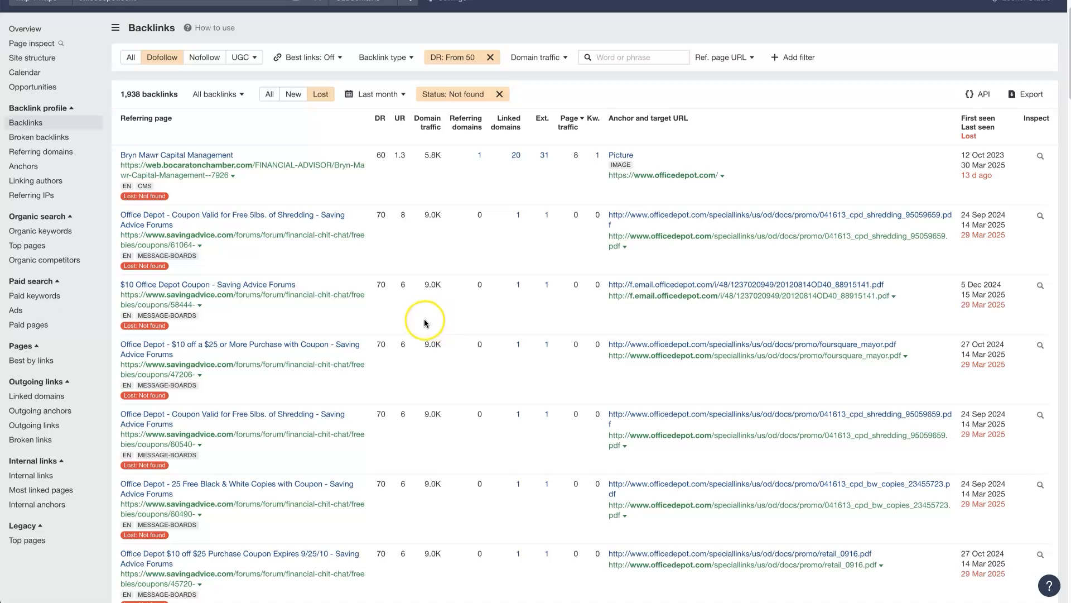
pyautogui.scroll(-15, 425, 323)
pyautogui.scroll(-5, 431, 316)
pyautogui.scroll(20, 427, 324)
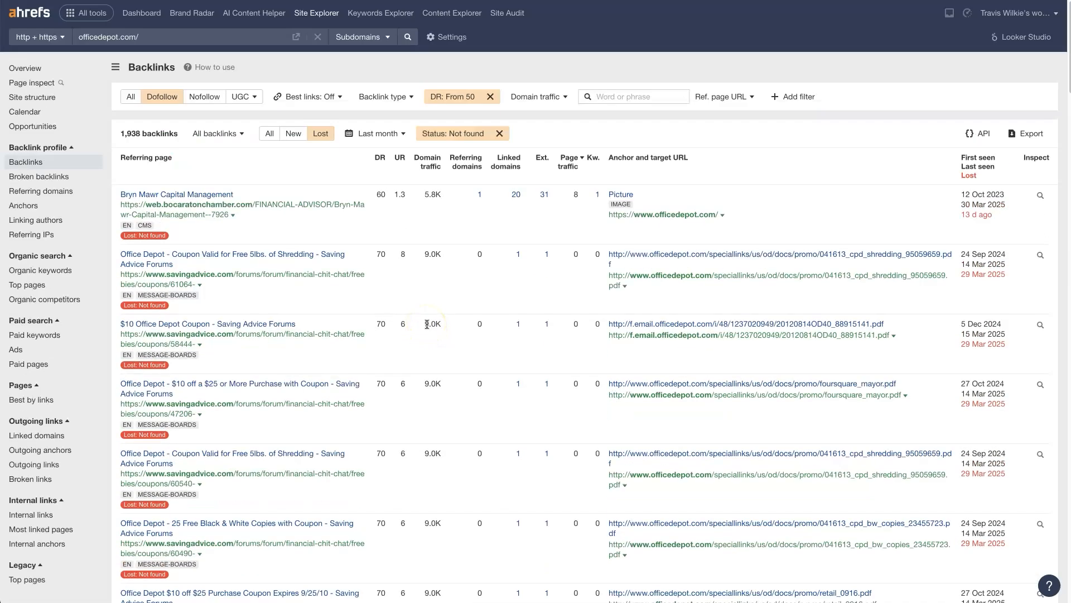